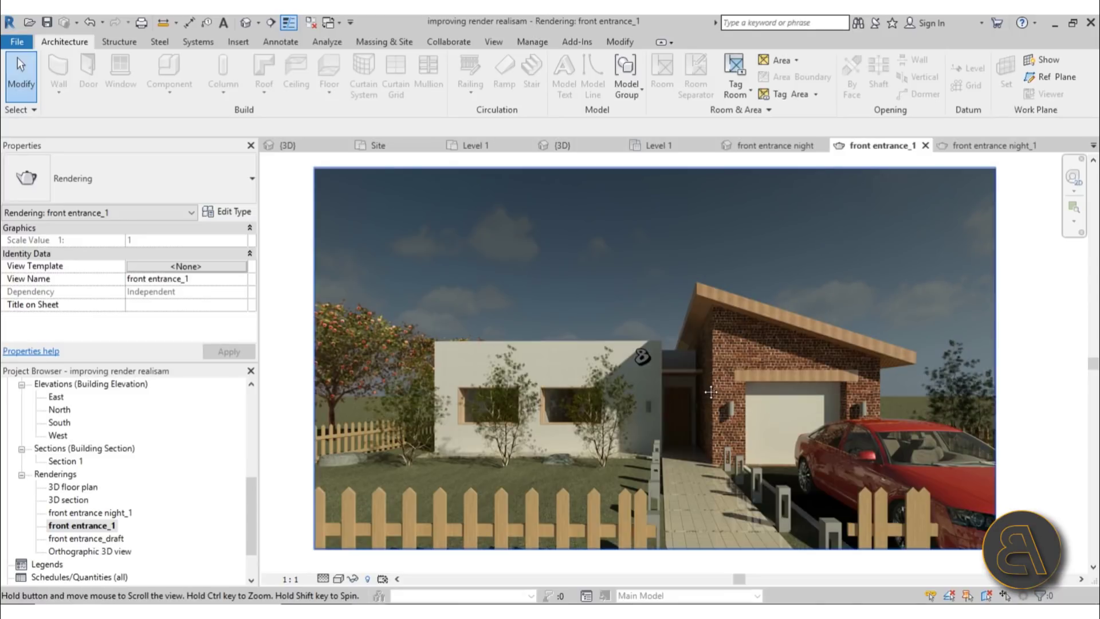
Step: Pan the daytime front entrance_1 rendering slightly to reposition it
left_click_drag(709, 394, 686, 425)
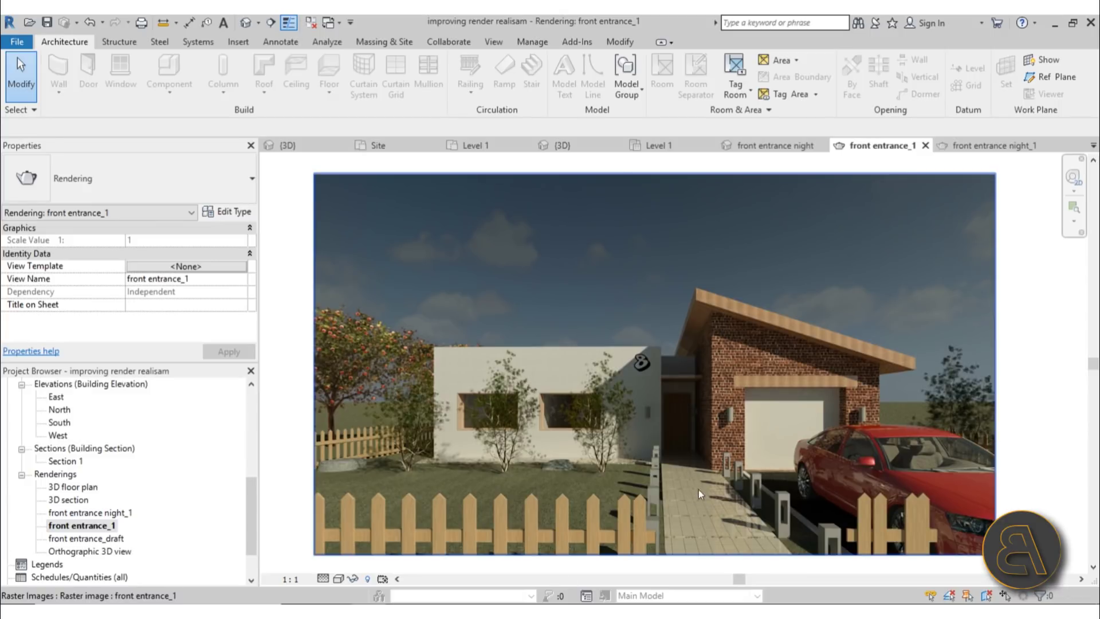
left_click_drag(693, 510, 686, 508)
Step: Open the front entrance night_1 rendering, then reopen the daytime front entrance_1 rendering
double_click(86, 513)
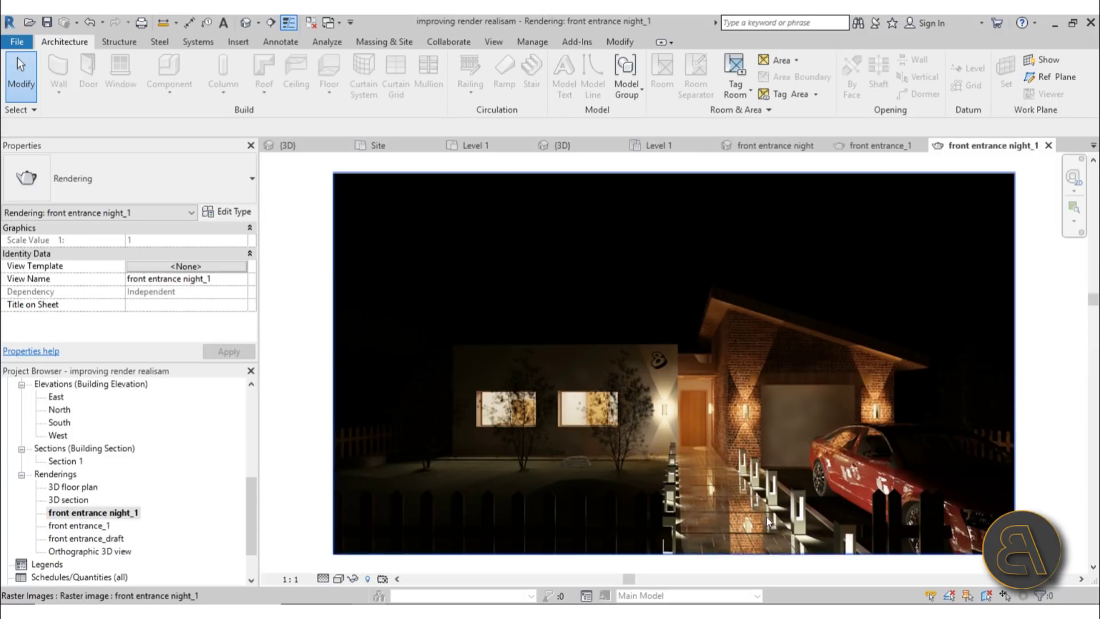
double_click(69, 528)
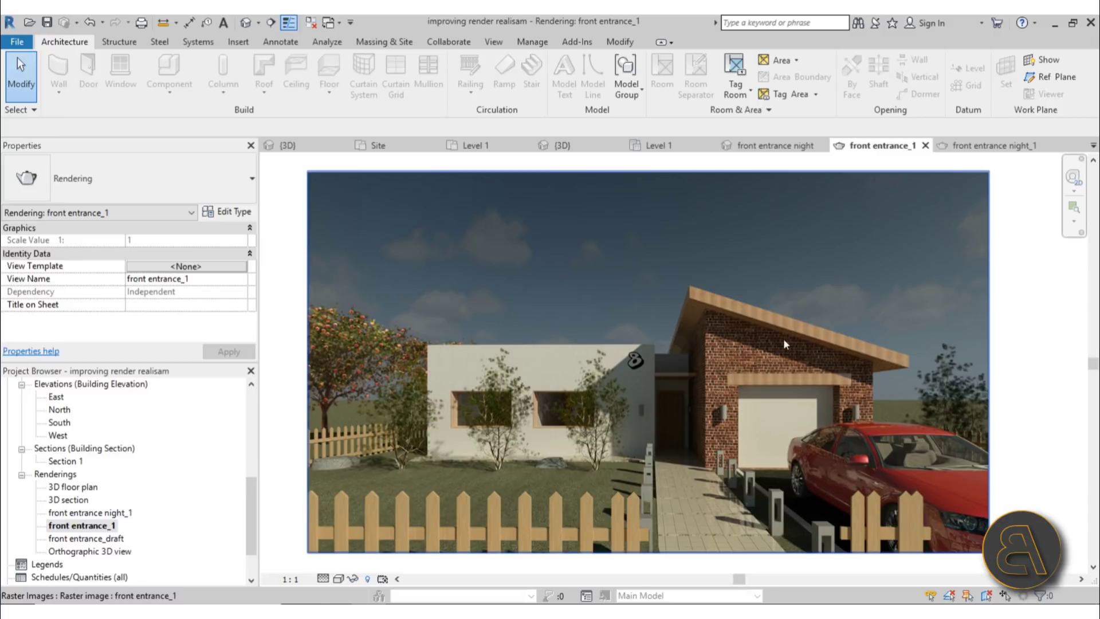
left_click(593, 262)
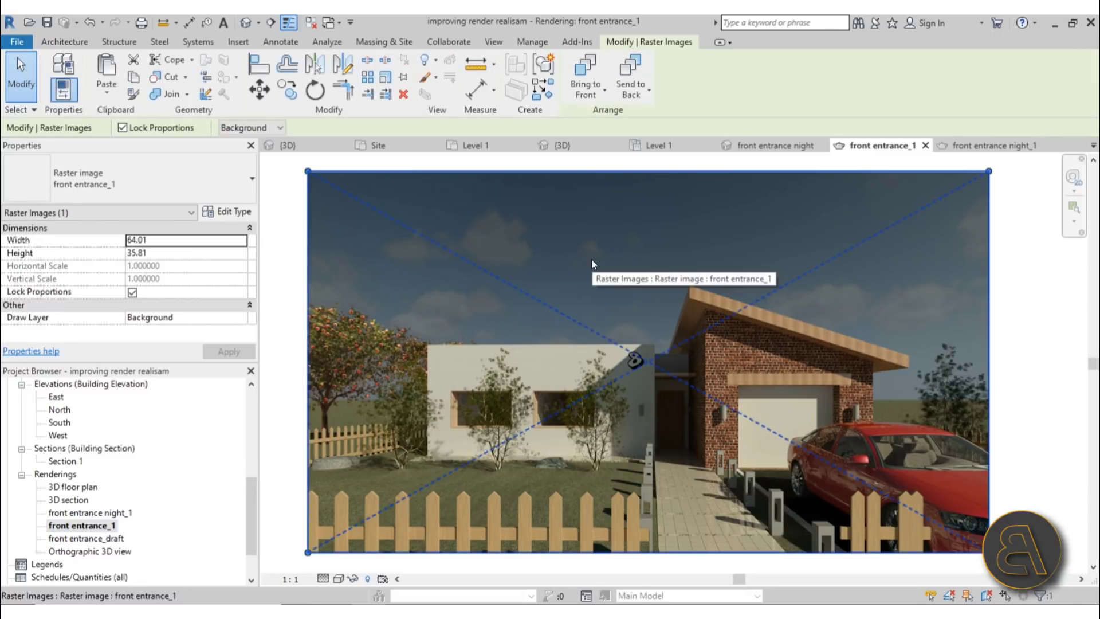
left_click(1033, 314)
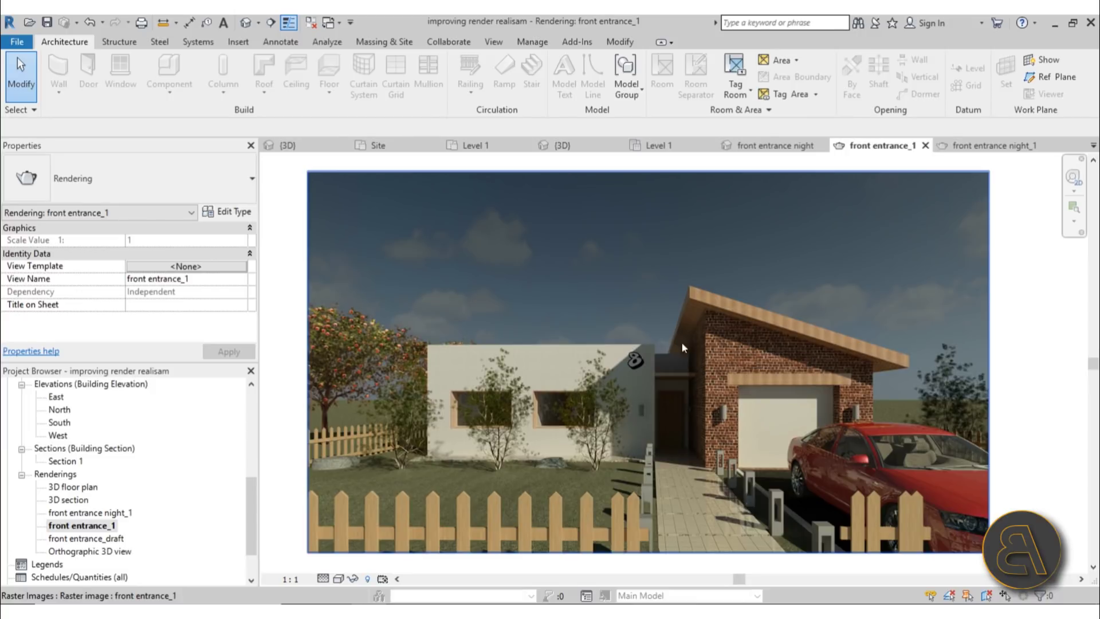
scroll(630, 356, "up", 5)
scroll(716, 396, "up", 1)
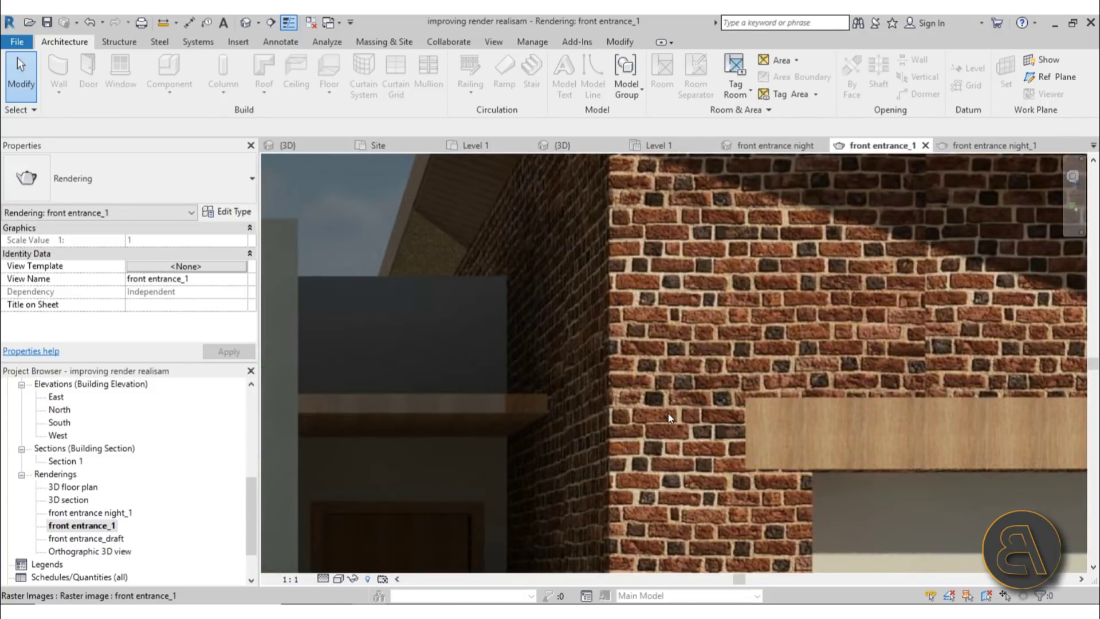
scroll(671, 416, "down", 3)
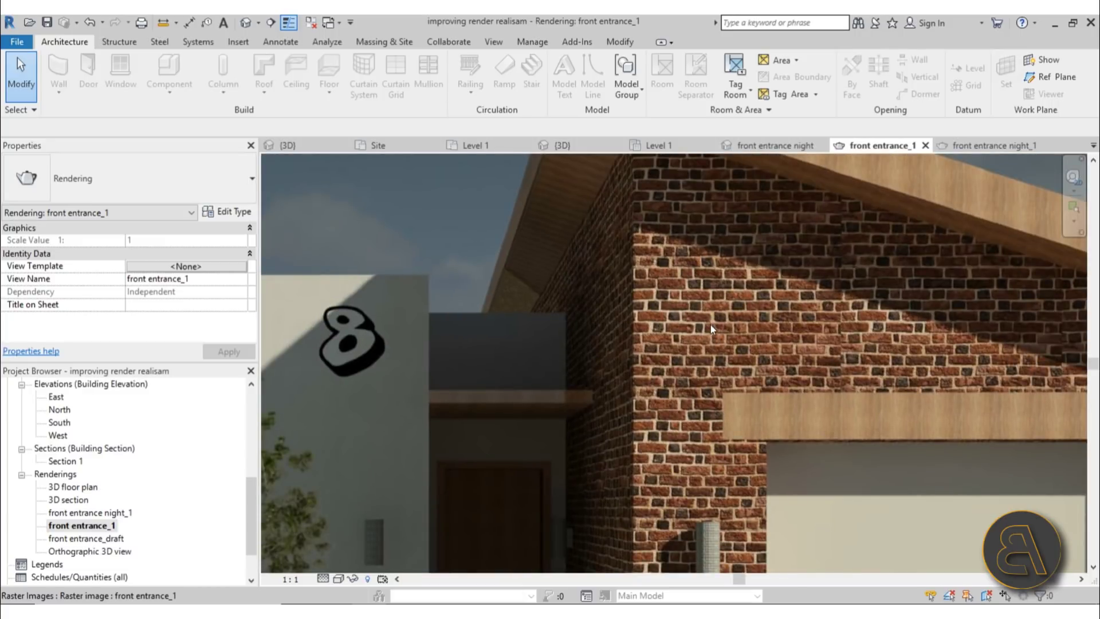
scroll(704, 347, "down", 2)
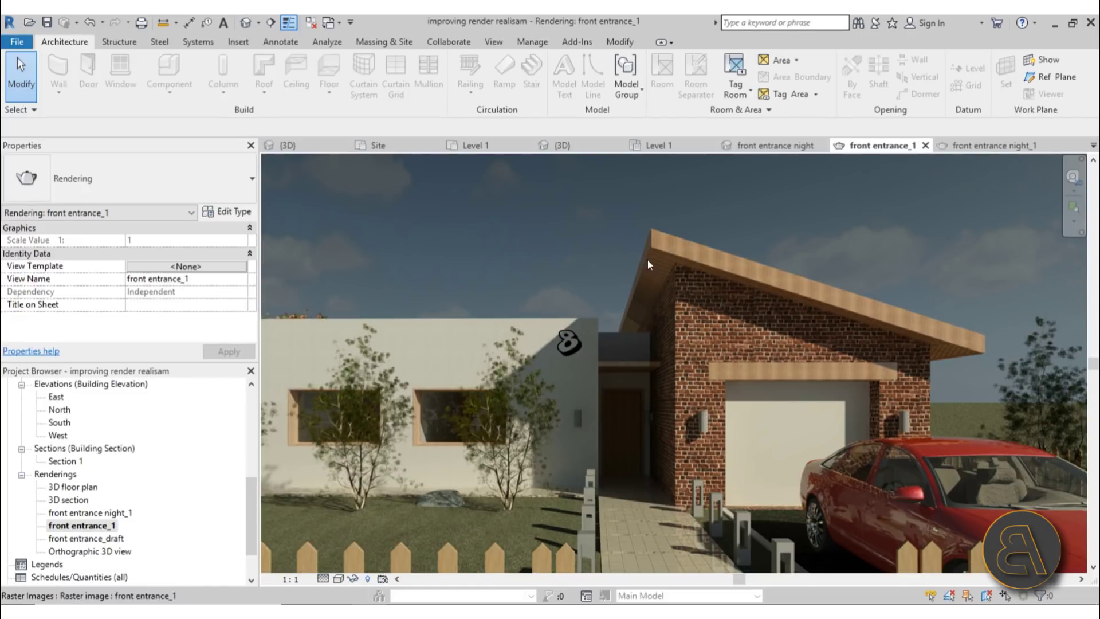
scroll(654, 262, "up", 2)
scroll(656, 265, "up", 2)
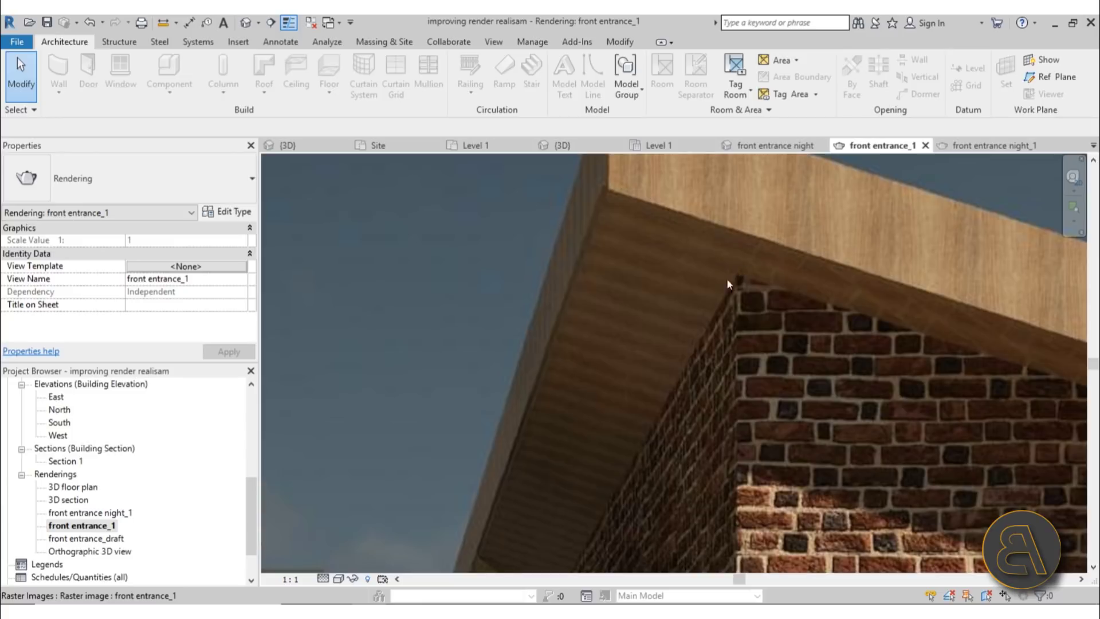
scroll(676, 232, "down", 2)
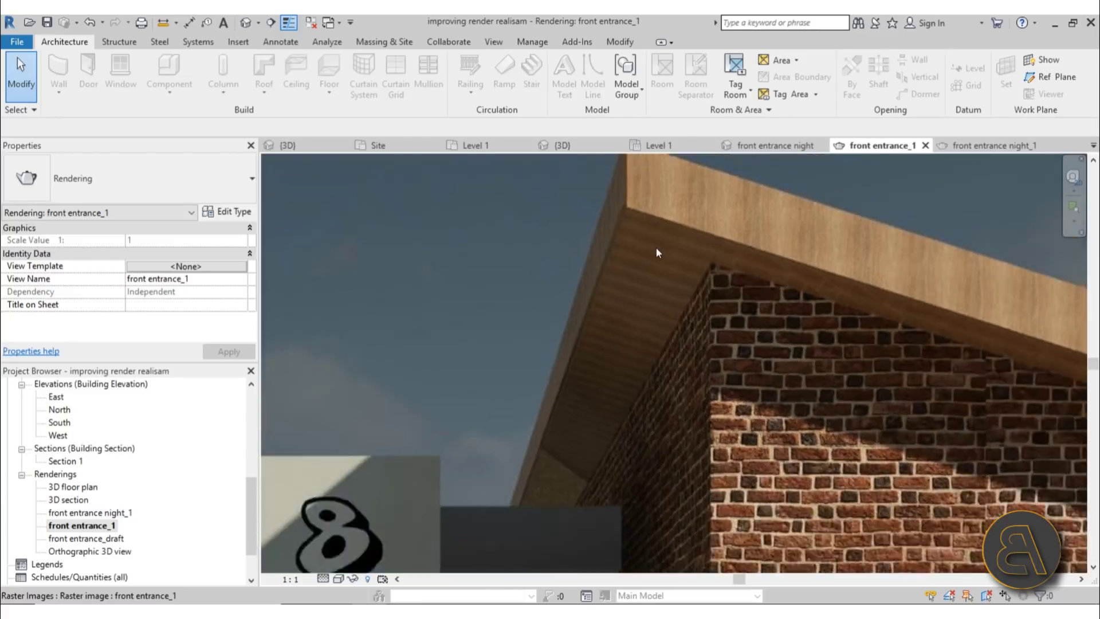
scroll(732, 244, "down", 2)
scroll(520, 398, "up", 3)
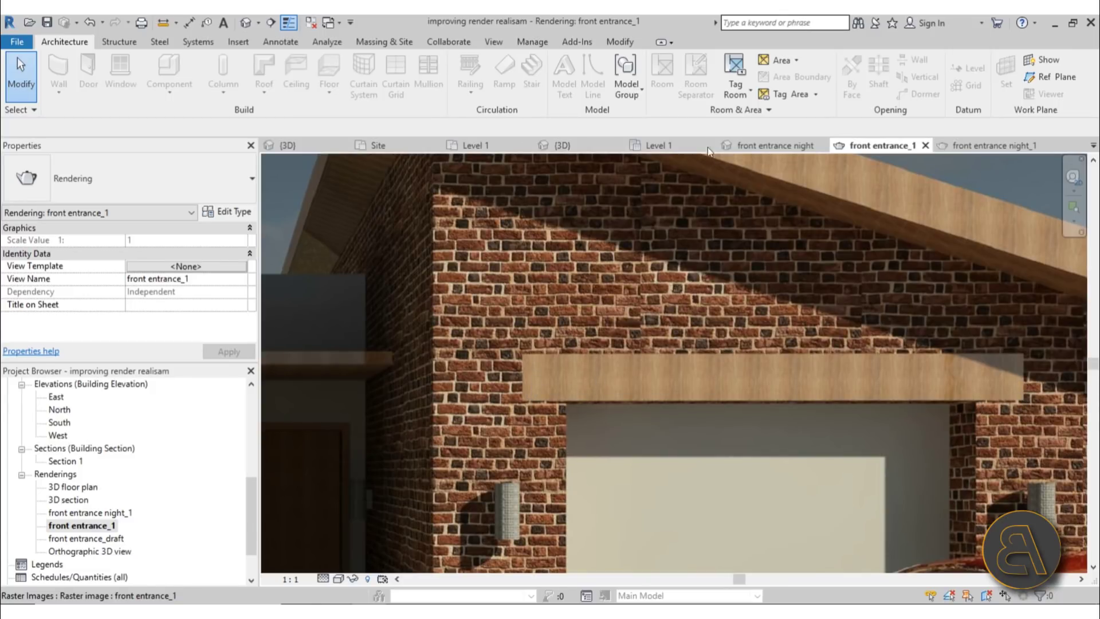
left_click(620, 41)
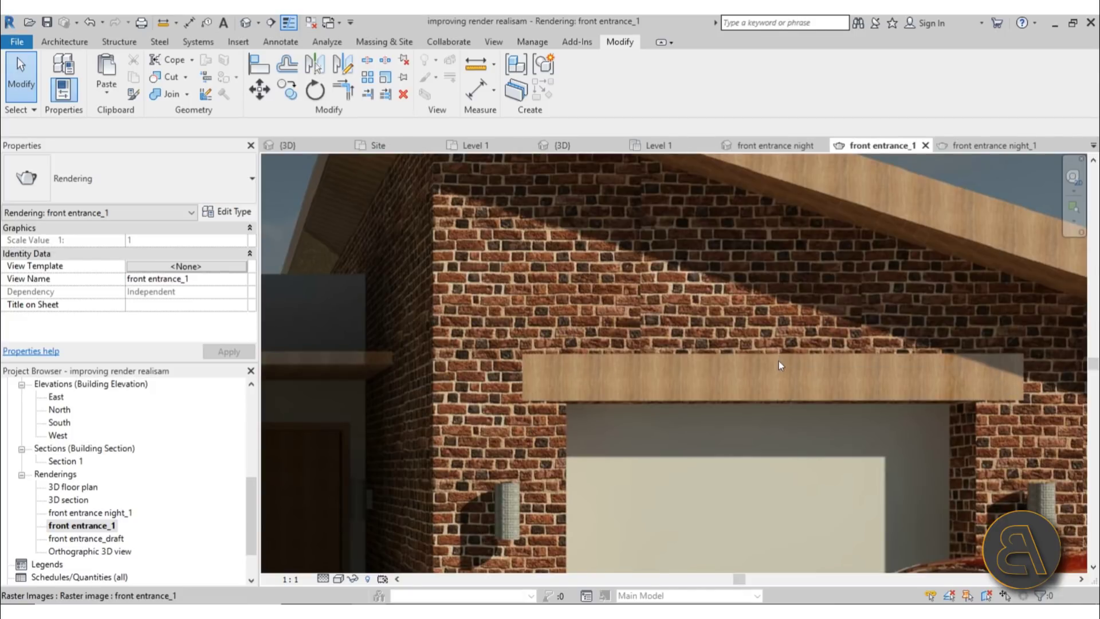
scroll(780, 365, "down", 2)
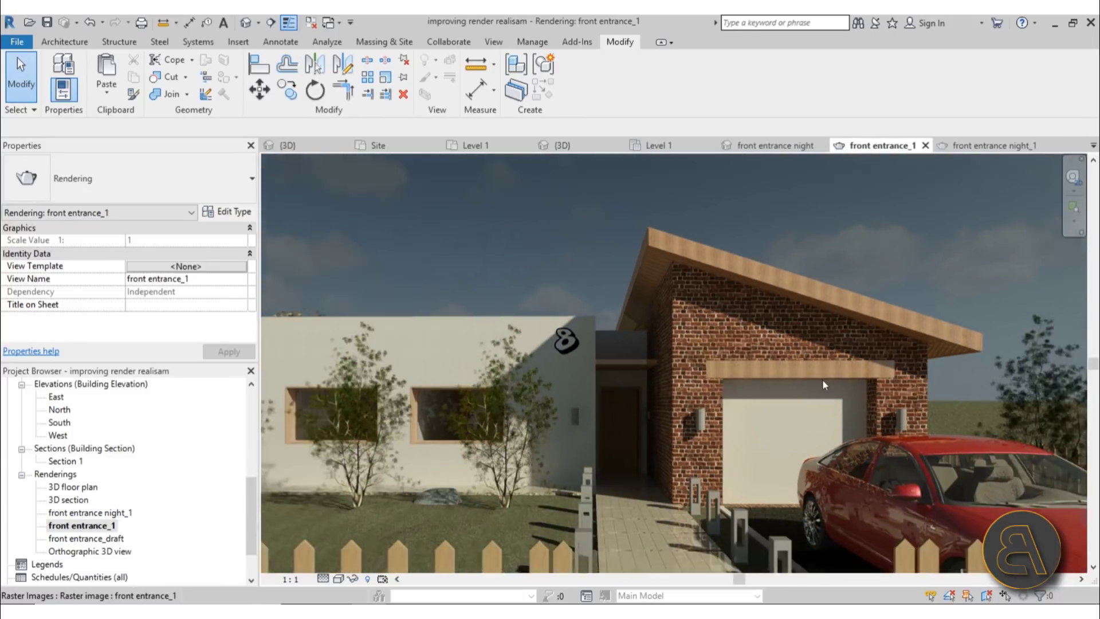
scroll(823, 379, "down", 1)
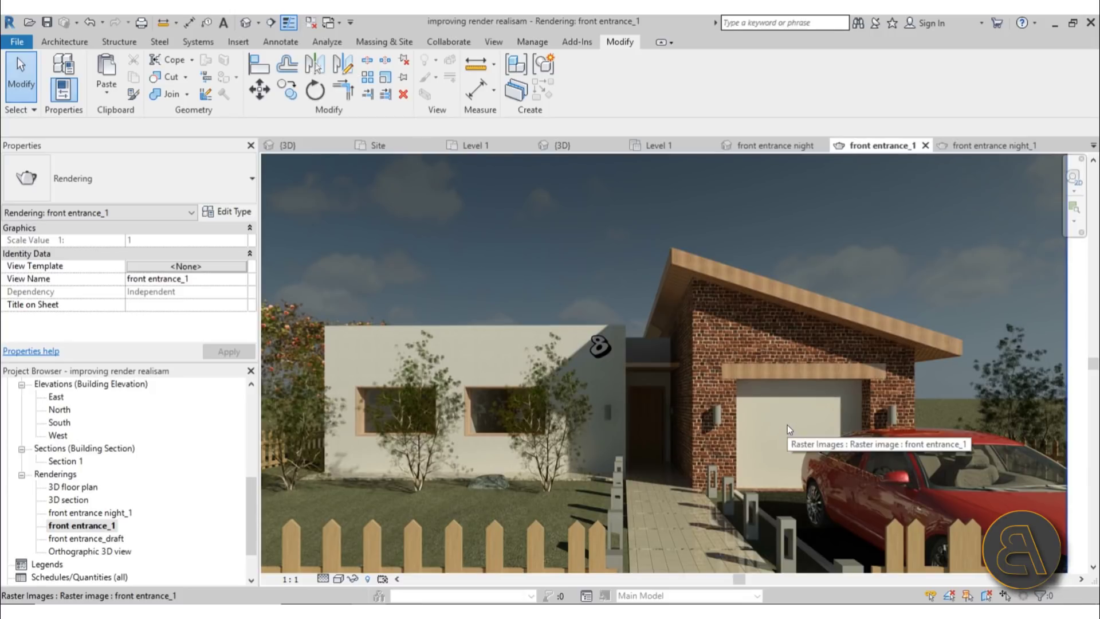
scroll(605, 339, "up", 5)
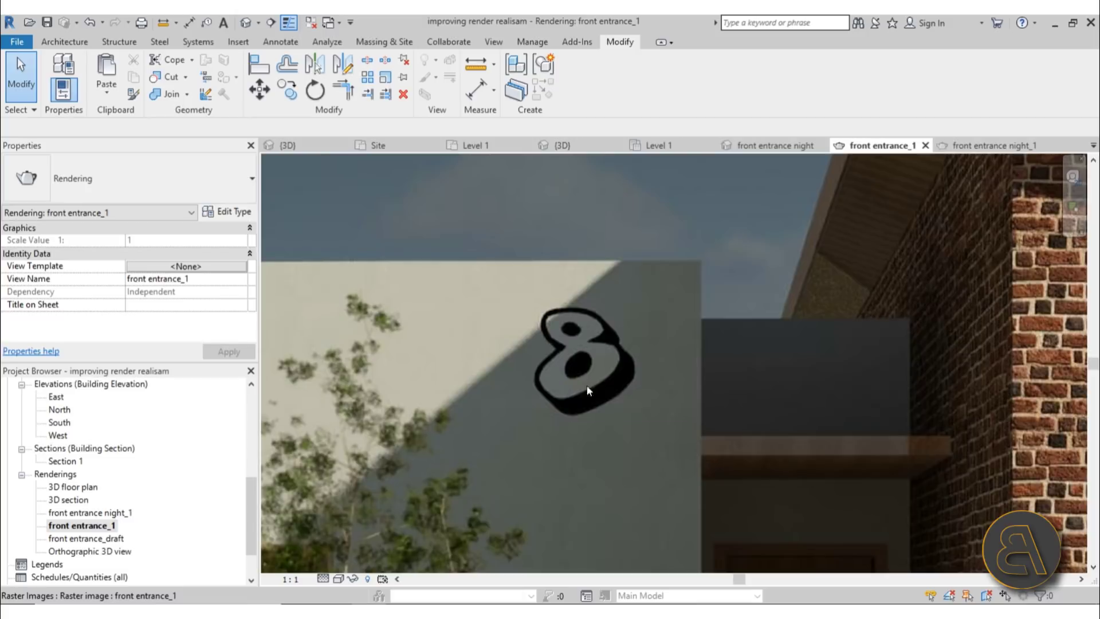
scroll(603, 371, "down", 3)
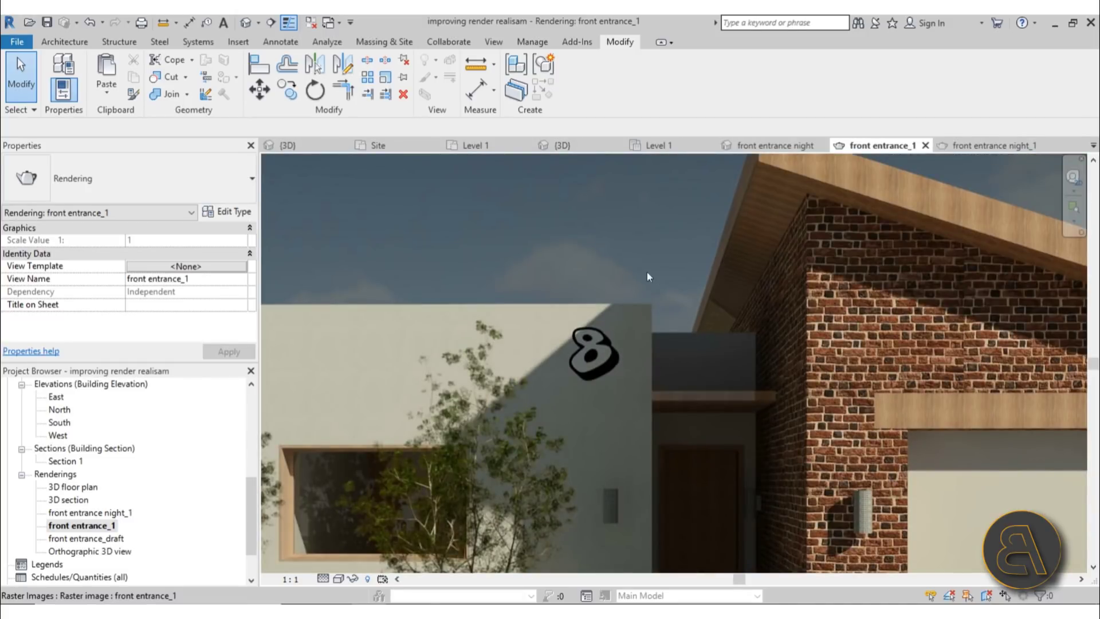
scroll(655, 294, "down", 2)
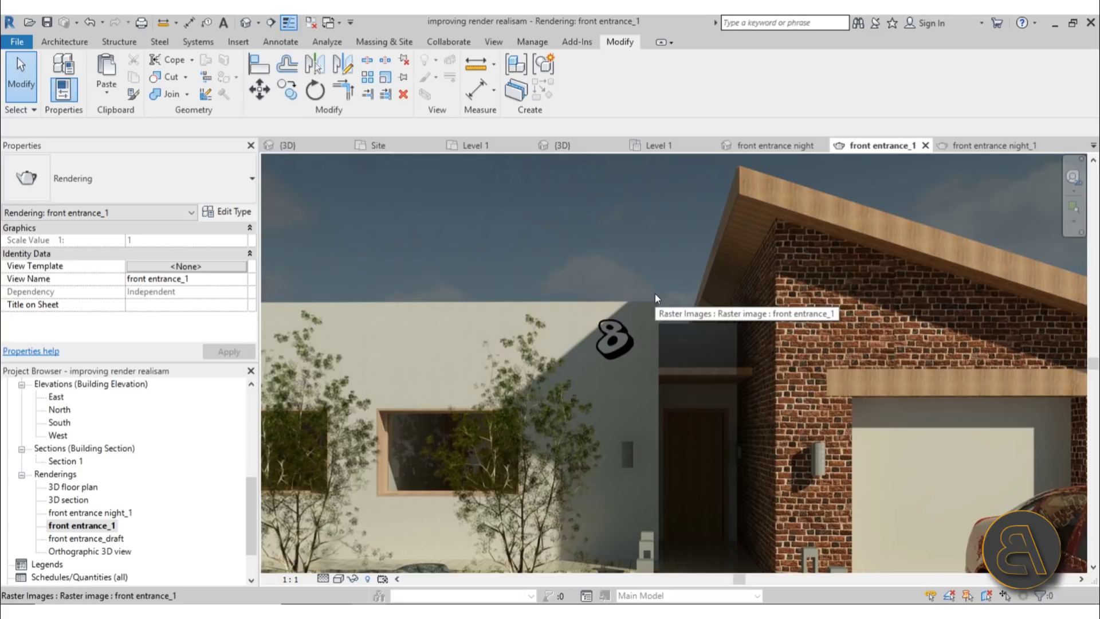
scroll(655, 294, "down", 3)
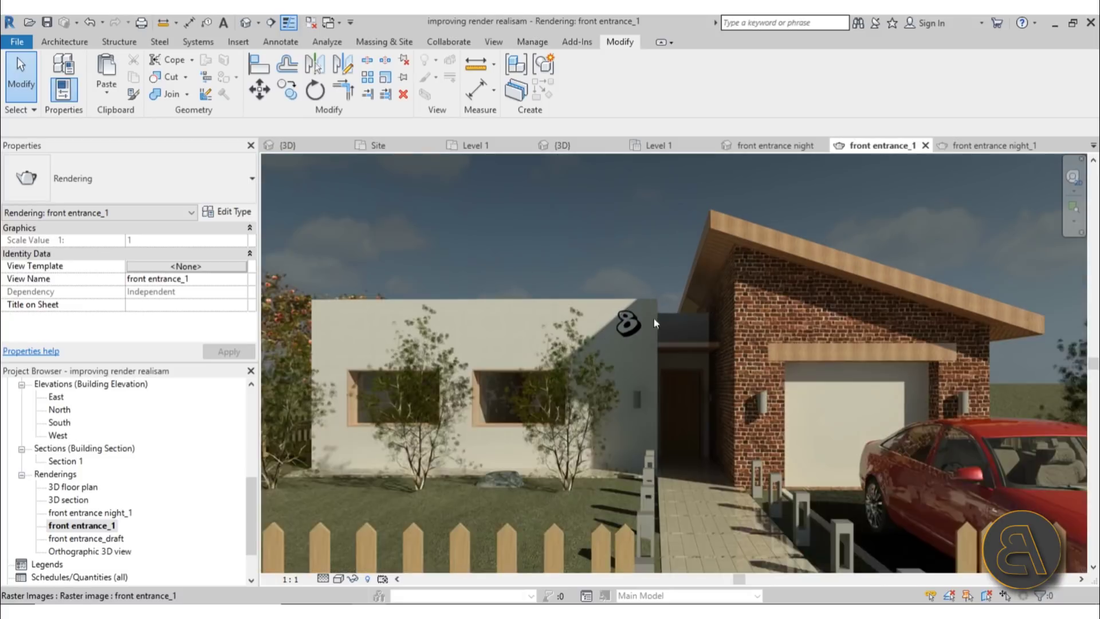
scroll(678, 396, "down", 3)
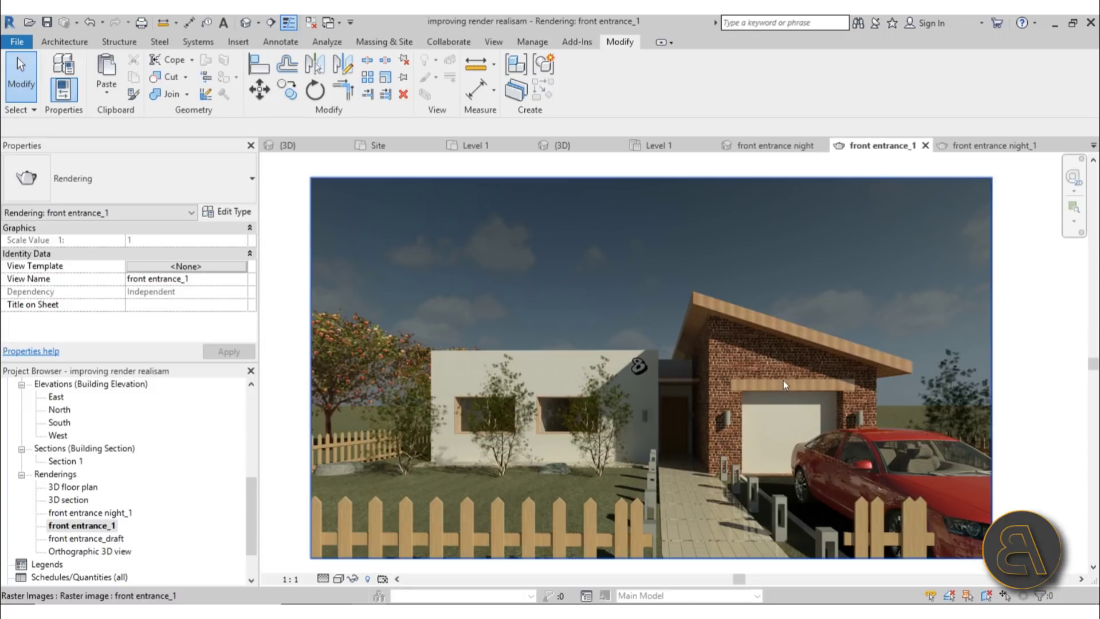
Step: Open the Level 1 floor plan from the Project Browser
scroll(100, 429, "up", 5)
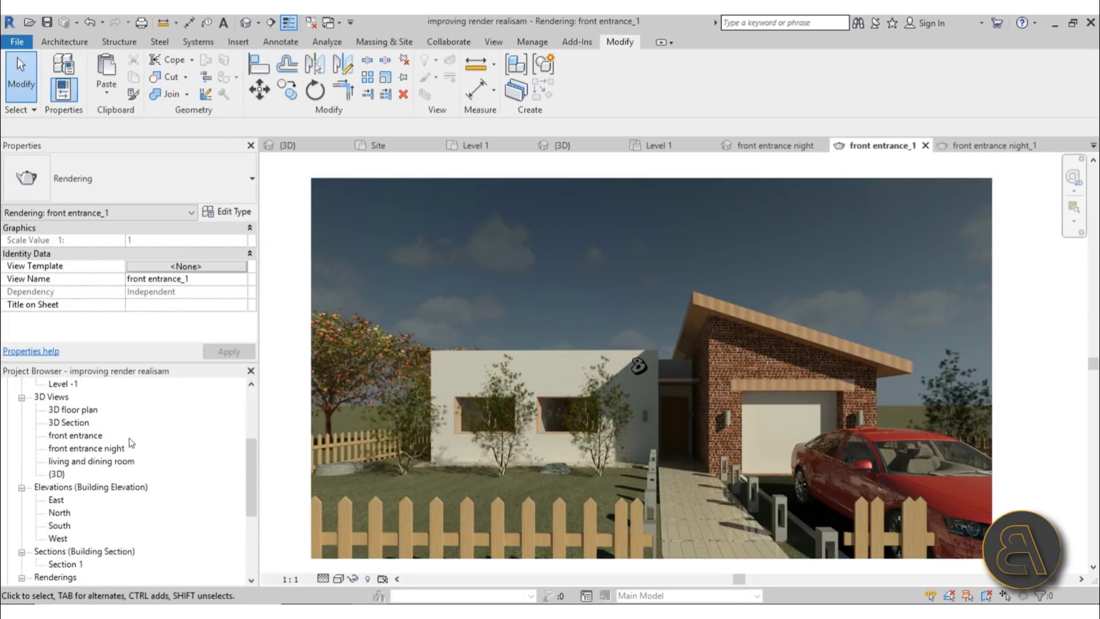
scroll(77, 422, "up", 2)
double_click(63, 425)
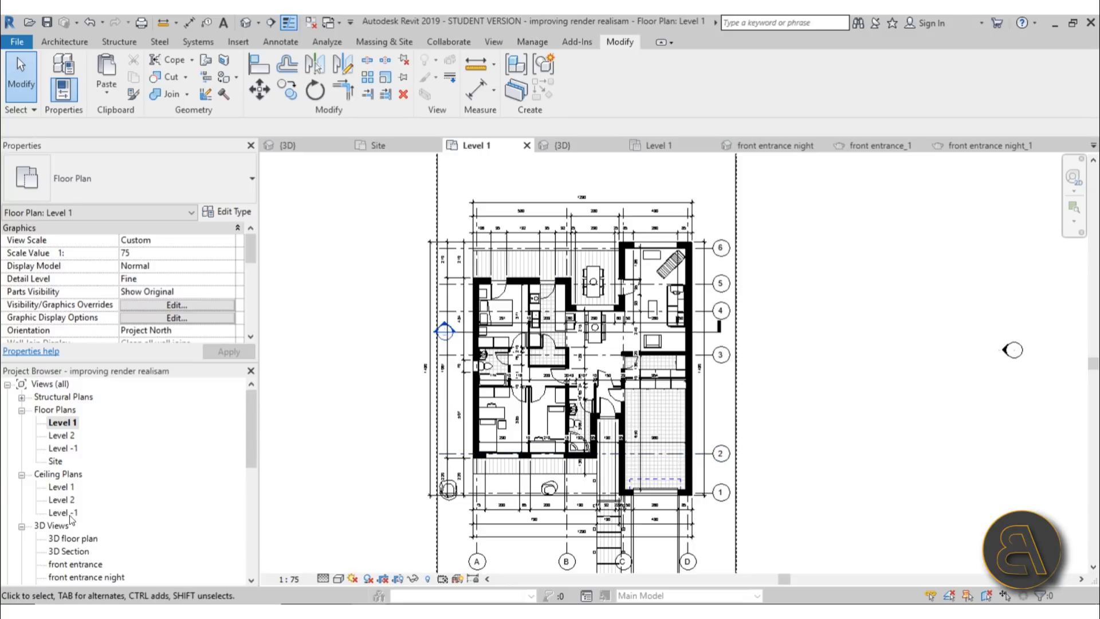
Step: Open the front entrance 3D view, then return to the front entrance_1 rendering
scroll(111, 491, "down", 1)
scroll(108, 487, "down", 2)
double_click(90, 500)
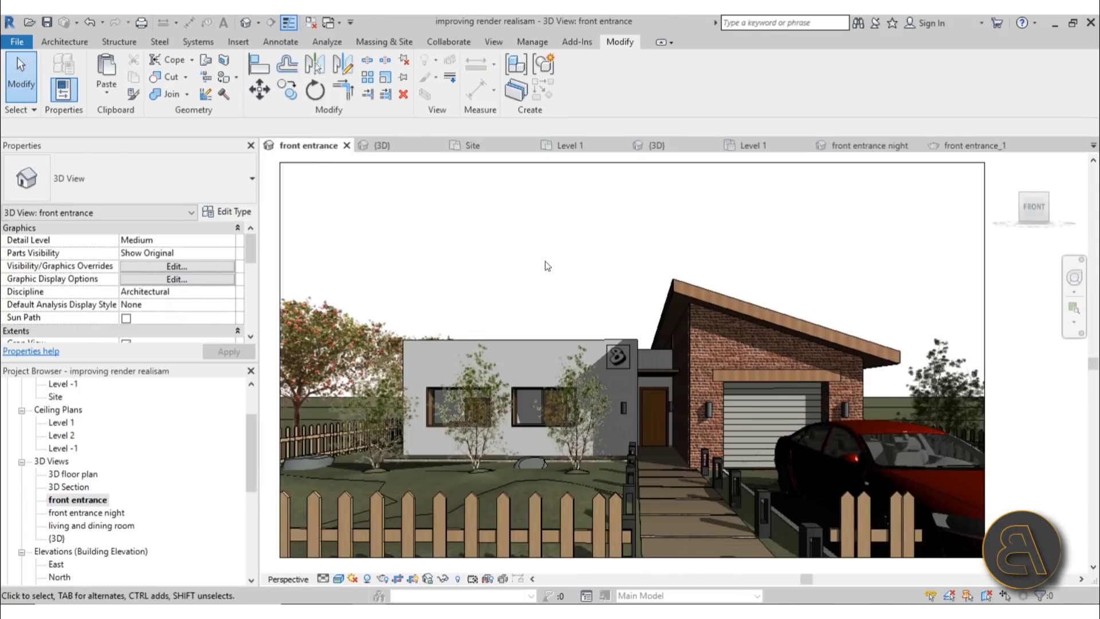
scroll(134, 448, "down", 5)
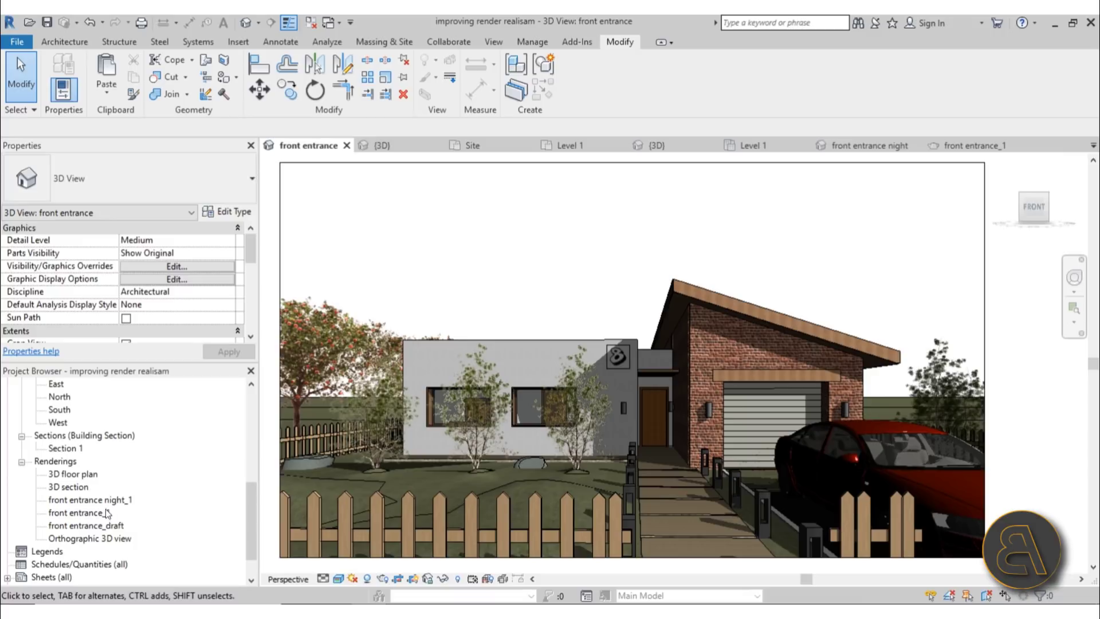
double_click(94, 514)
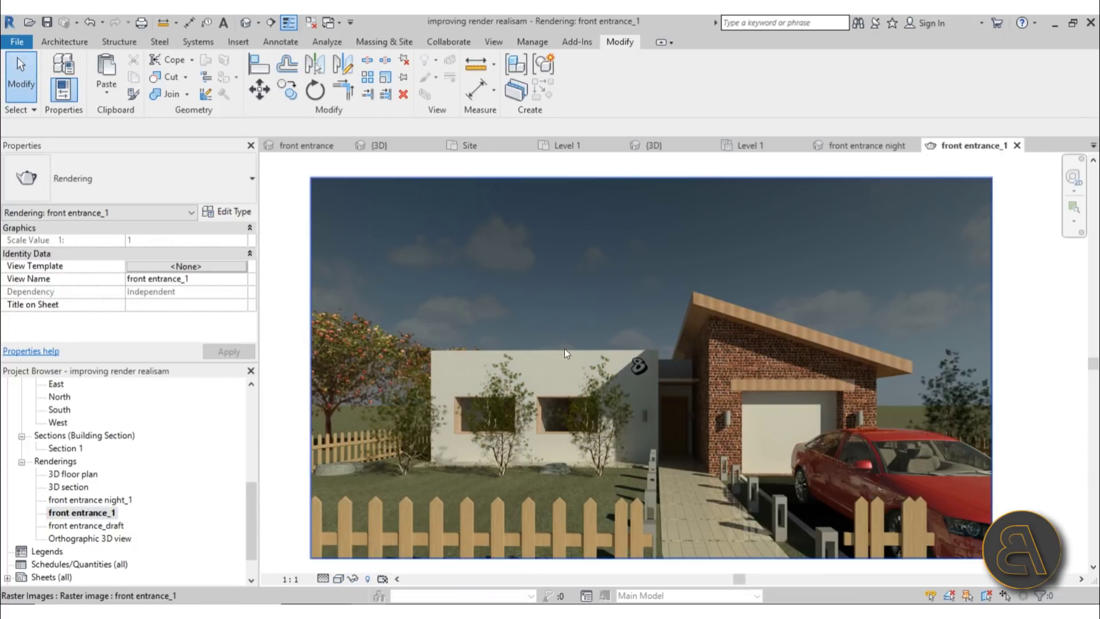